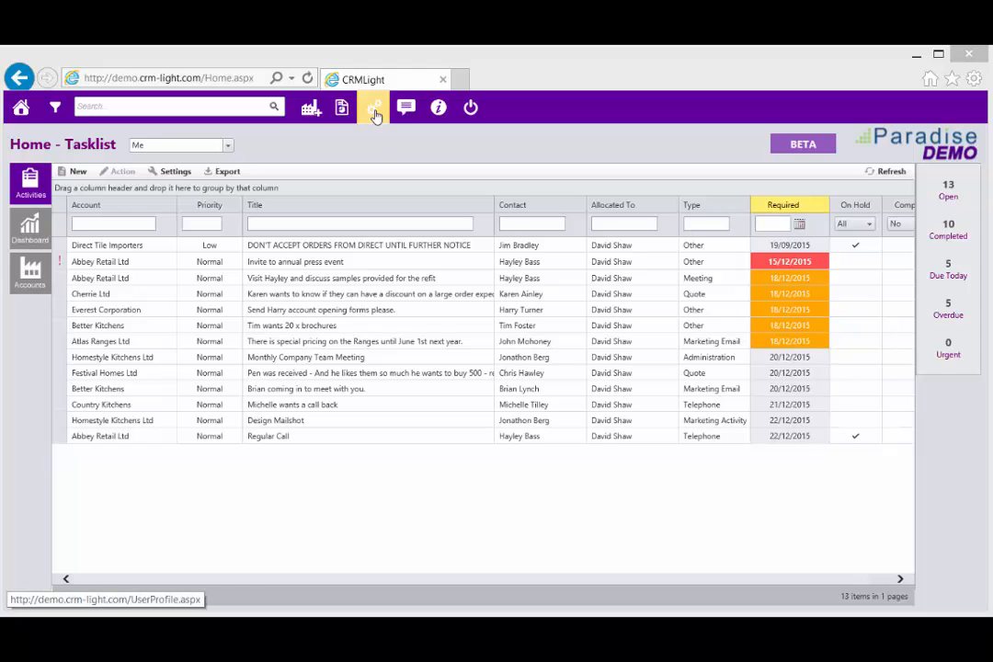
- Open the profile settings page, then switch to the User Administration list of system users
click(375, 111)
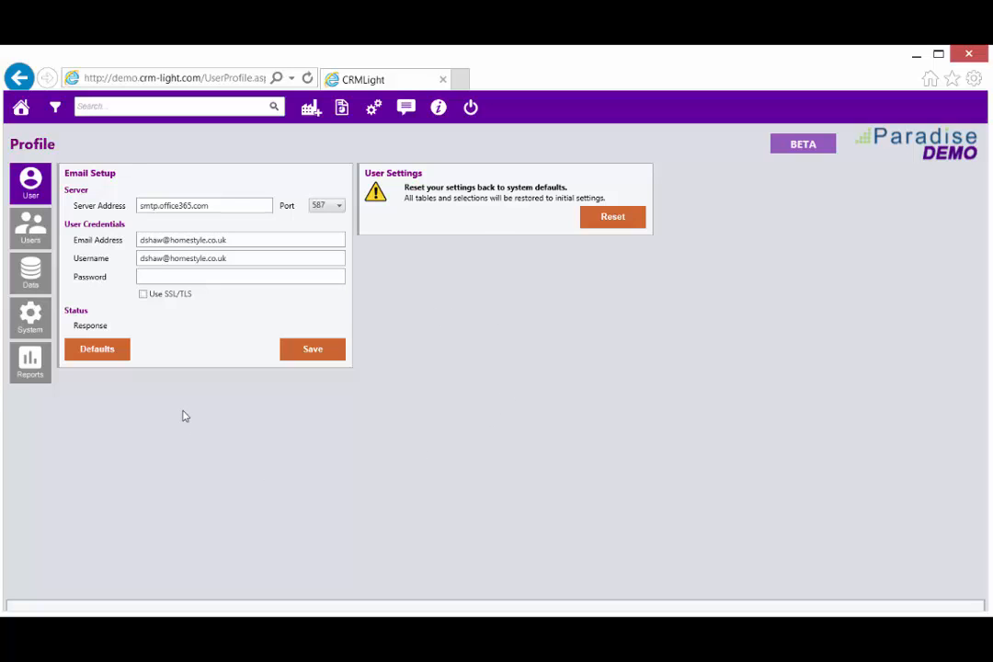
click(30, 238)
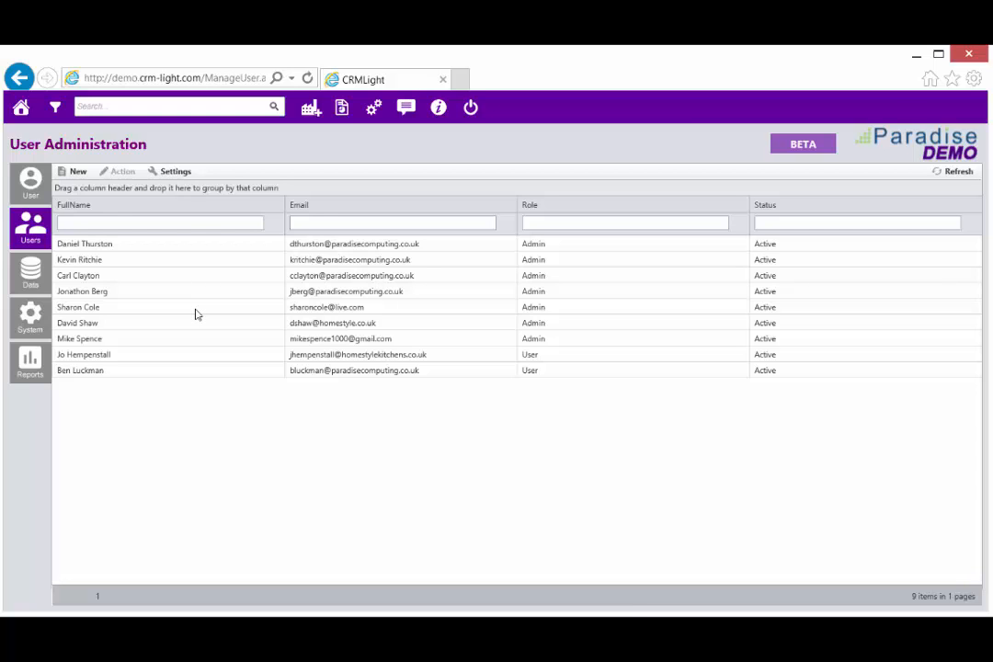
- Open a blank Add new user form and place the caret in the Email field
click(75, 174)
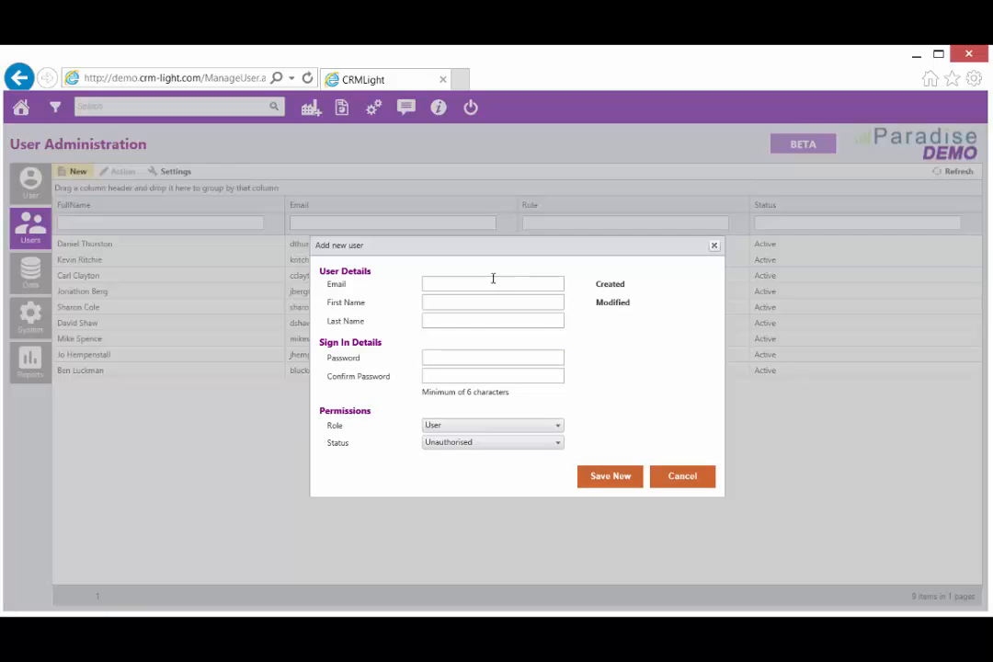
click(490, 283)
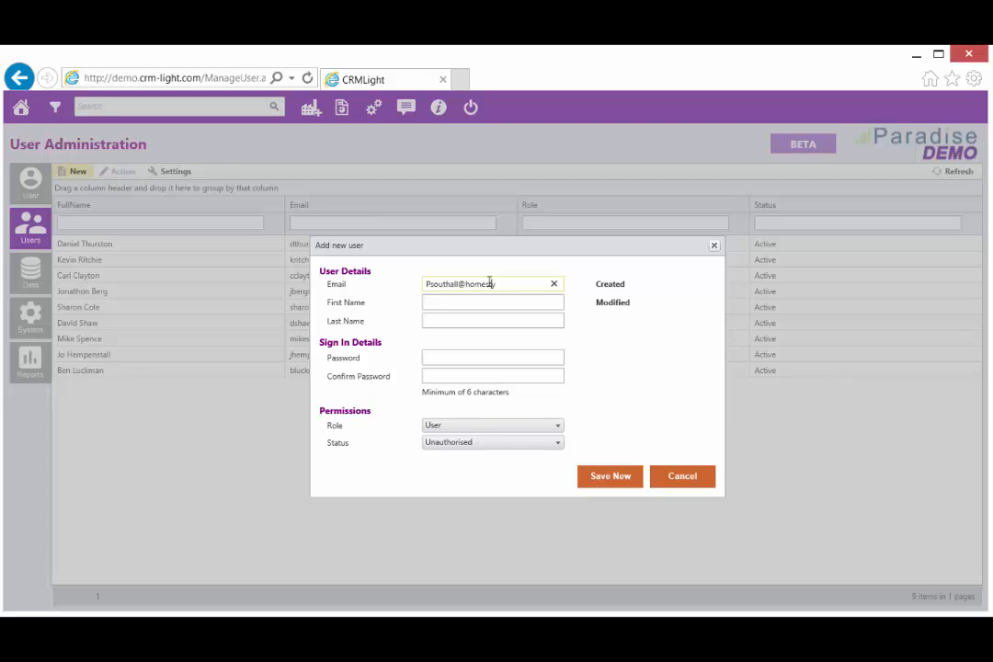
- Enter the new user's email address, first and last name, and matching password
key(Tab)
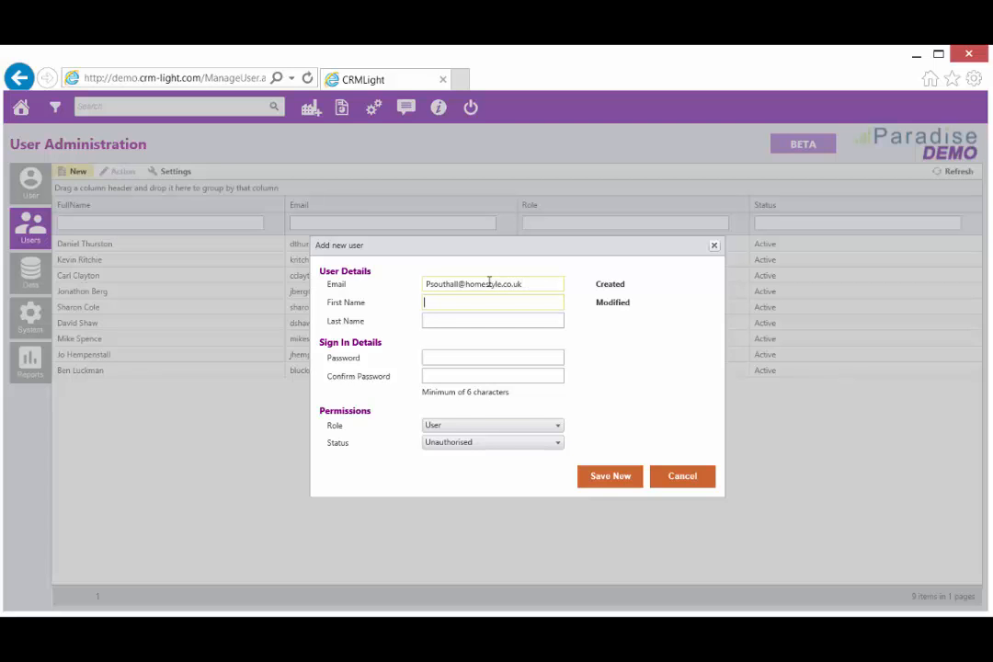
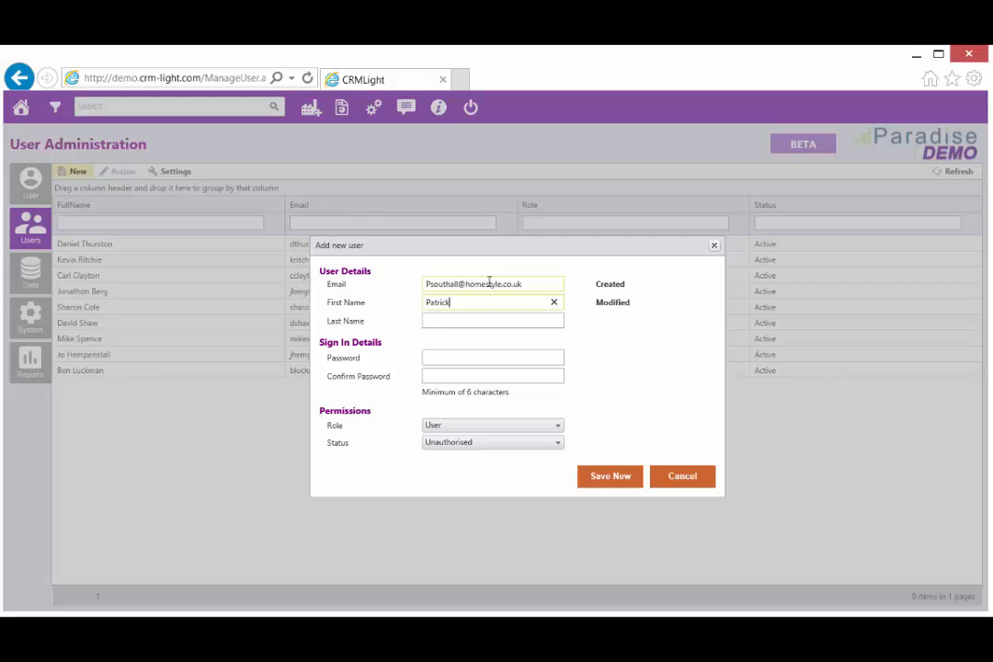
key(Tab)
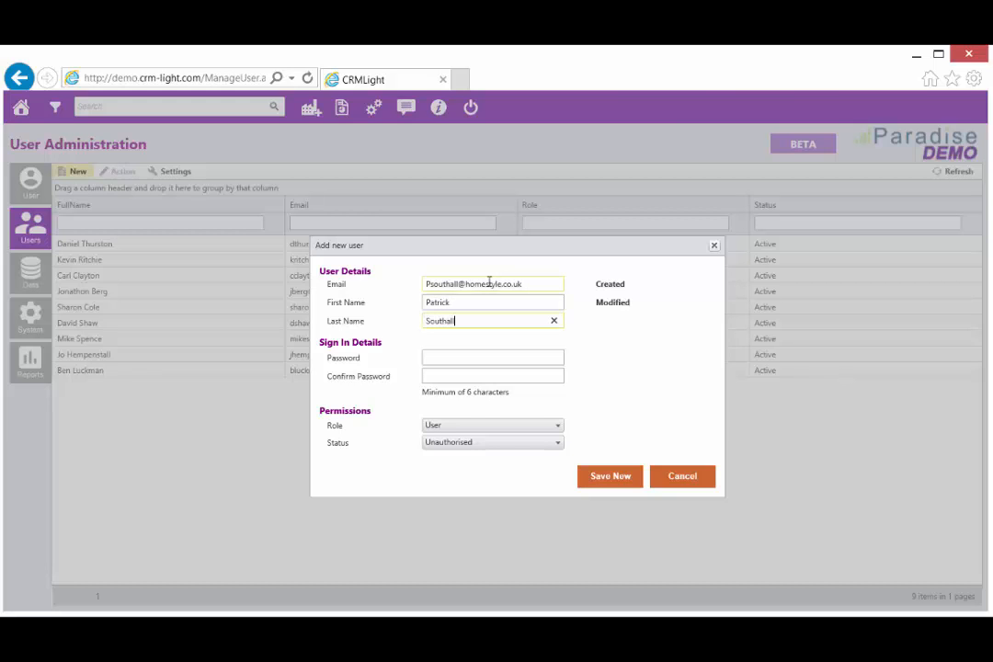
key(Tab)
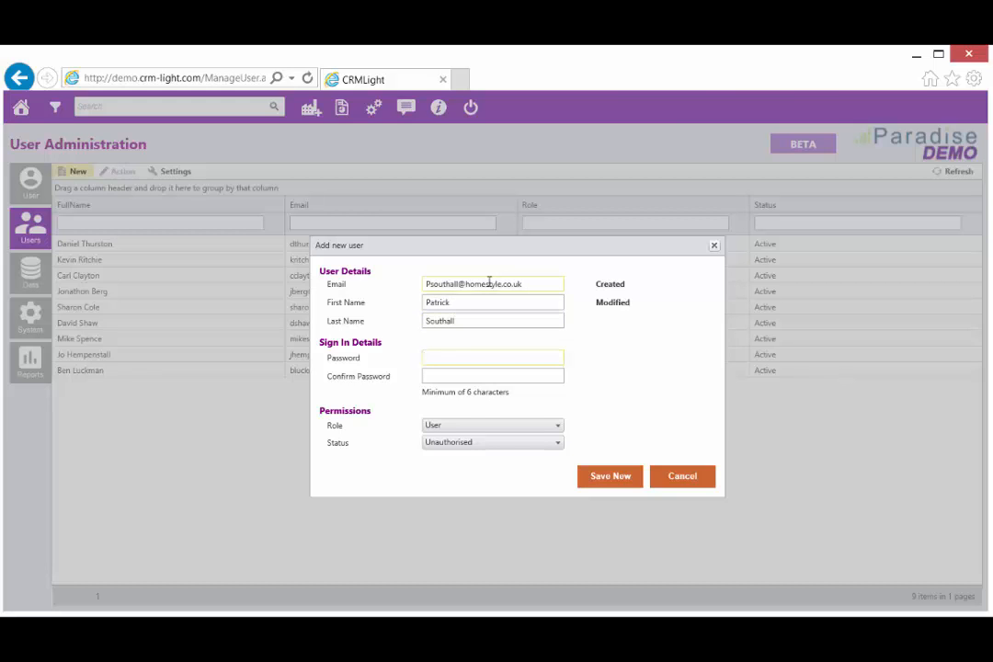
text(••••••••)
key(Tab)
text(••••••••)
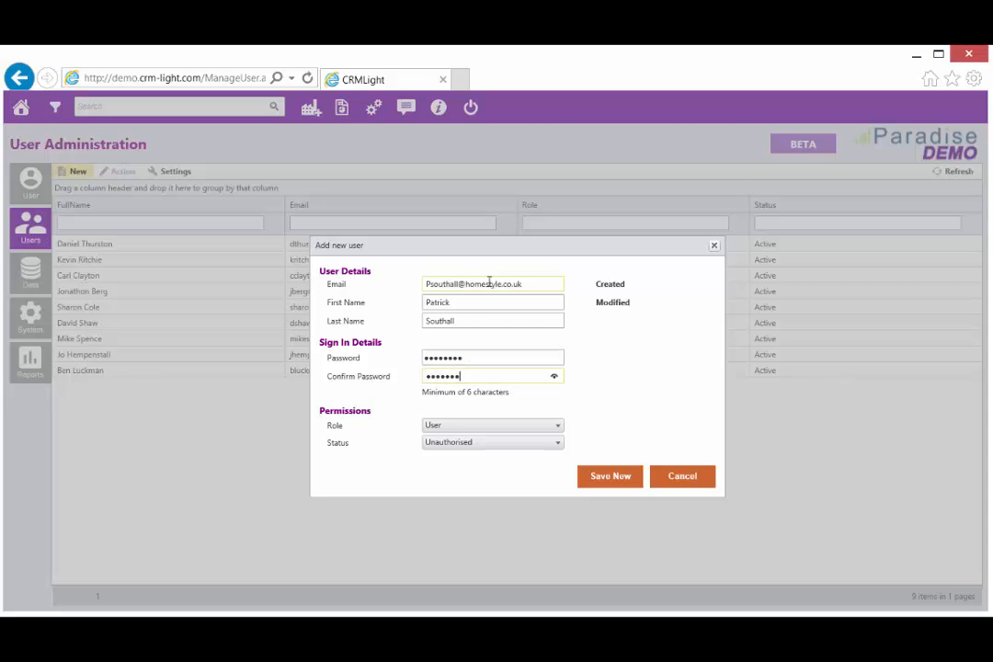
- Keep the role as User, set the status to Active, and save the user
click(558, 427)
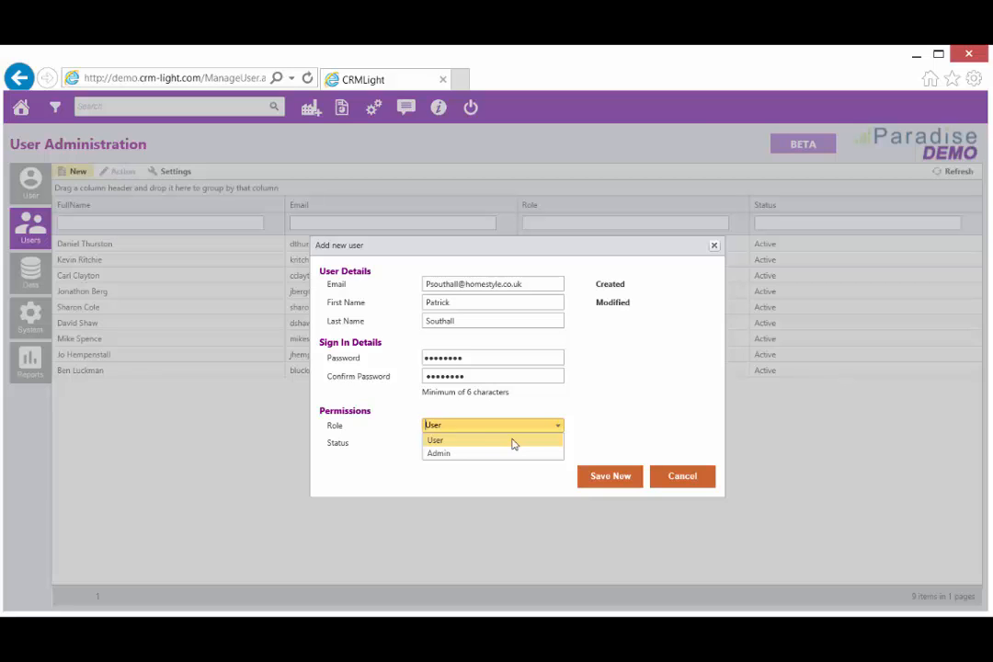
click(462, 442)
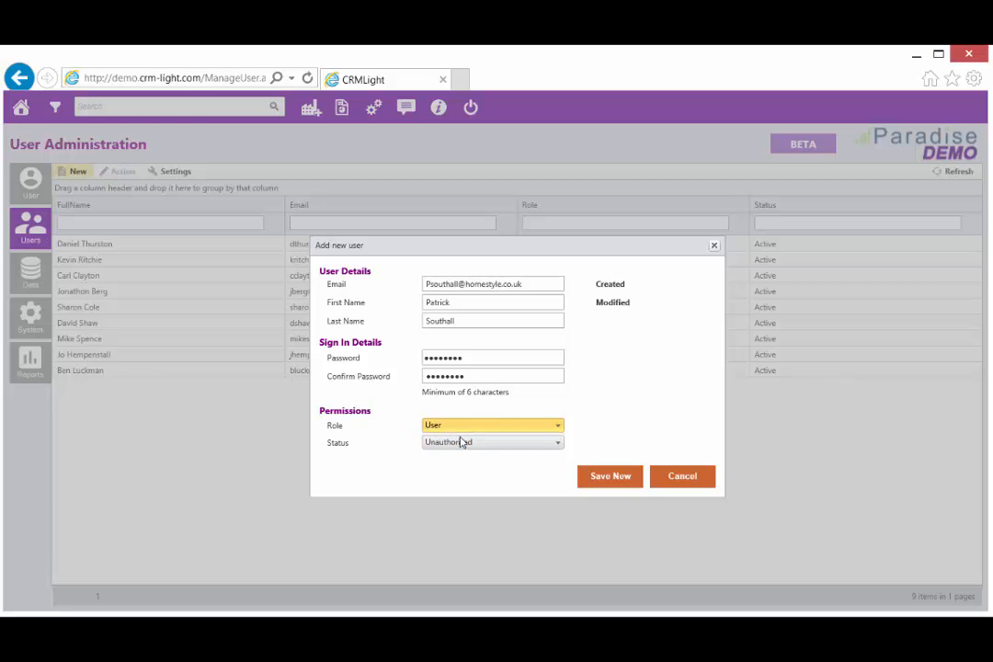
click(558, 444)
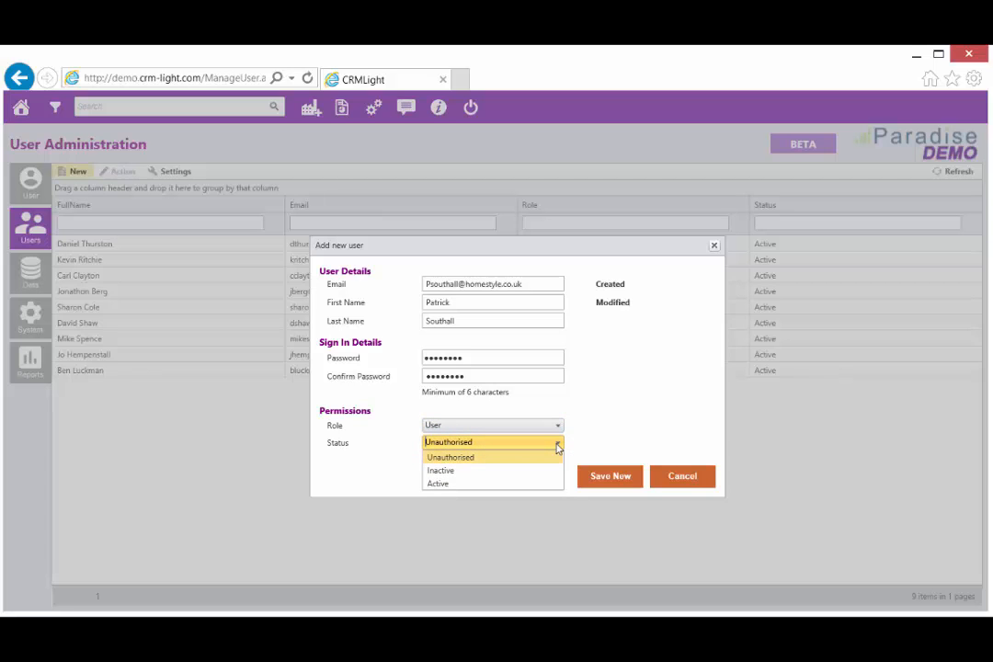
click(454, 483)
click(599, 476)
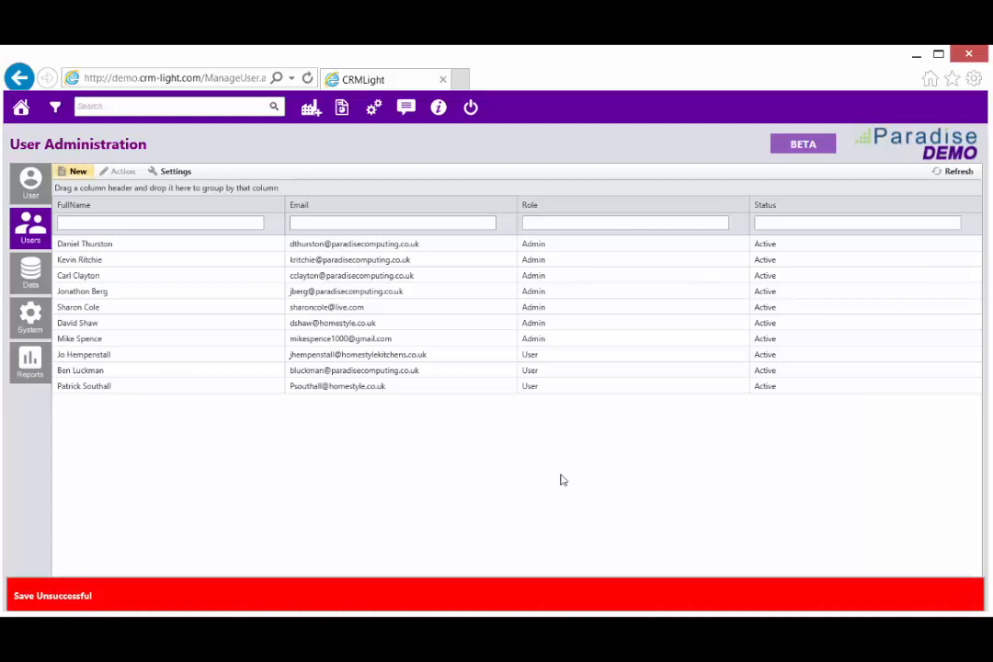
- Select the newly added user's row, then go to the Data configuration page
click(106, 390)
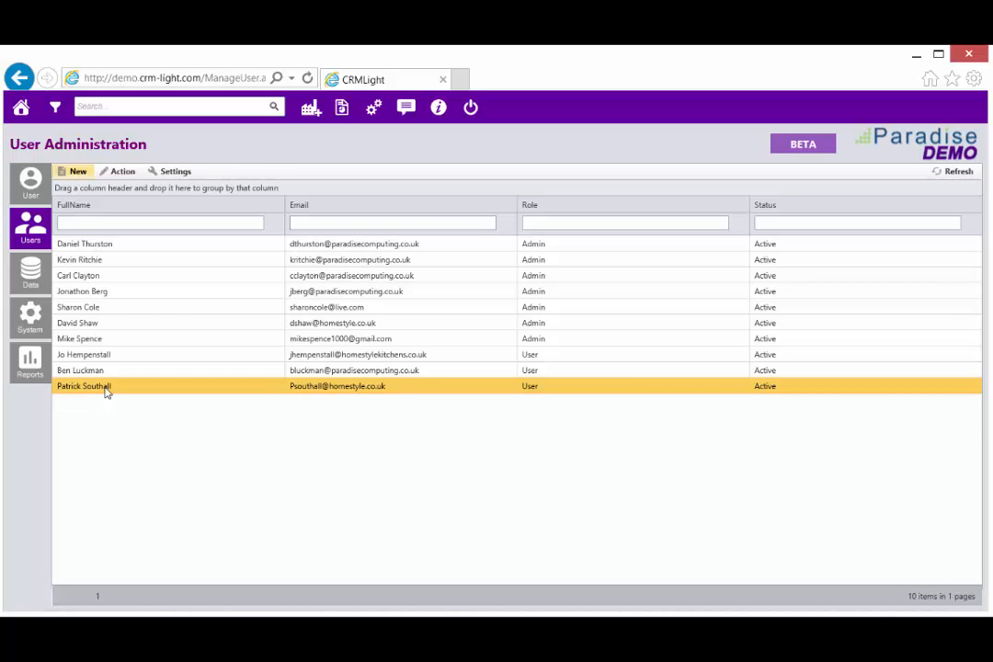
click(28, 279)
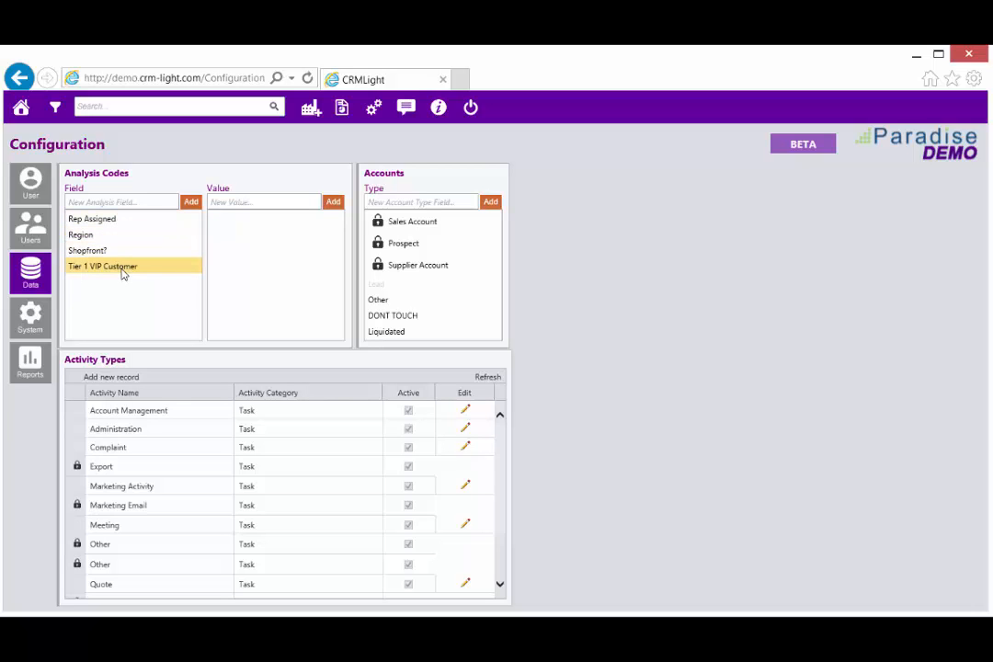
- Create a County analysis code field and load it to manage its values
click(100, 202)
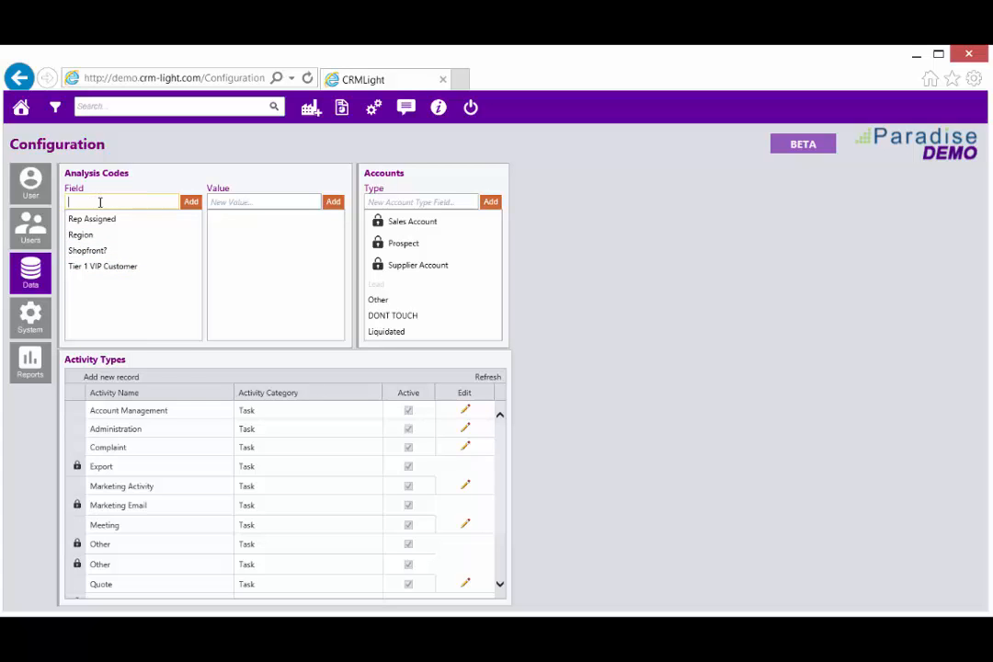
text(County)
click(191, 203)
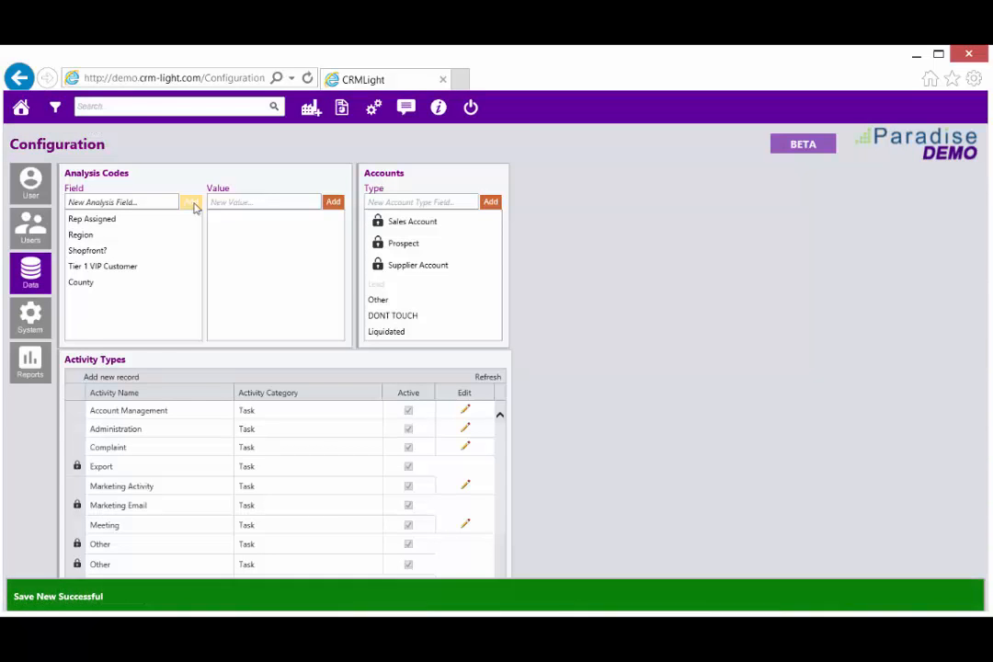
click(91, 285)
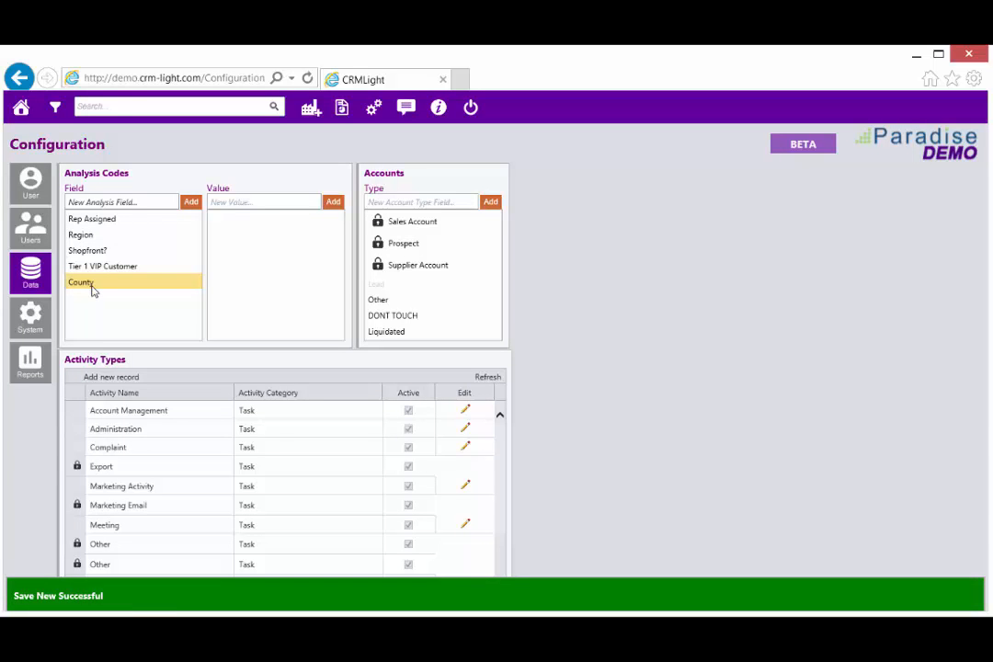
click(91, 286)
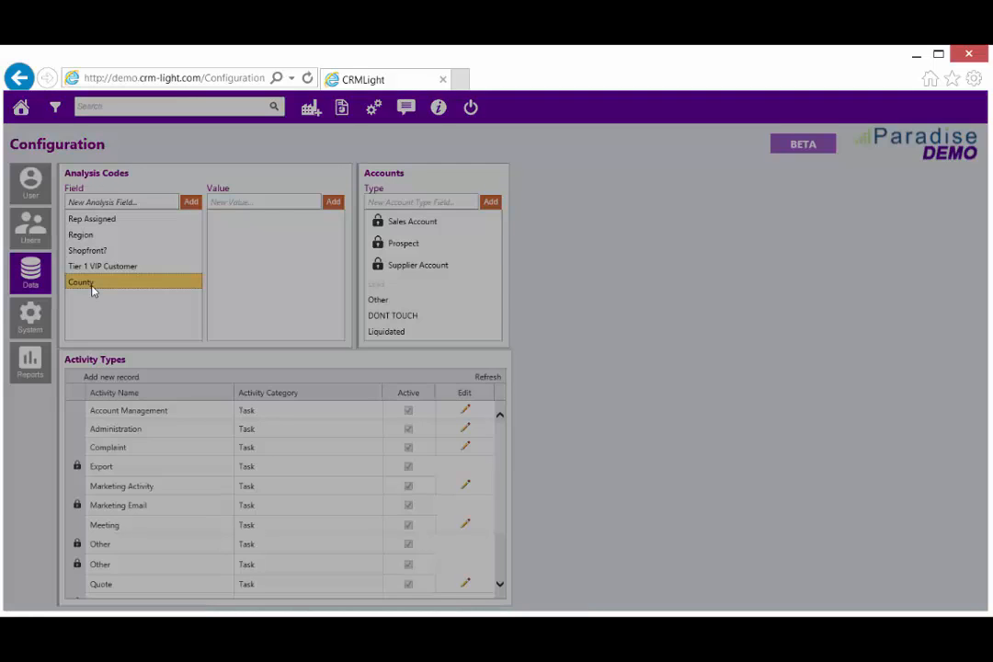
- Add Northamptonshire and Oxfordshire as County values
click(250, 204)
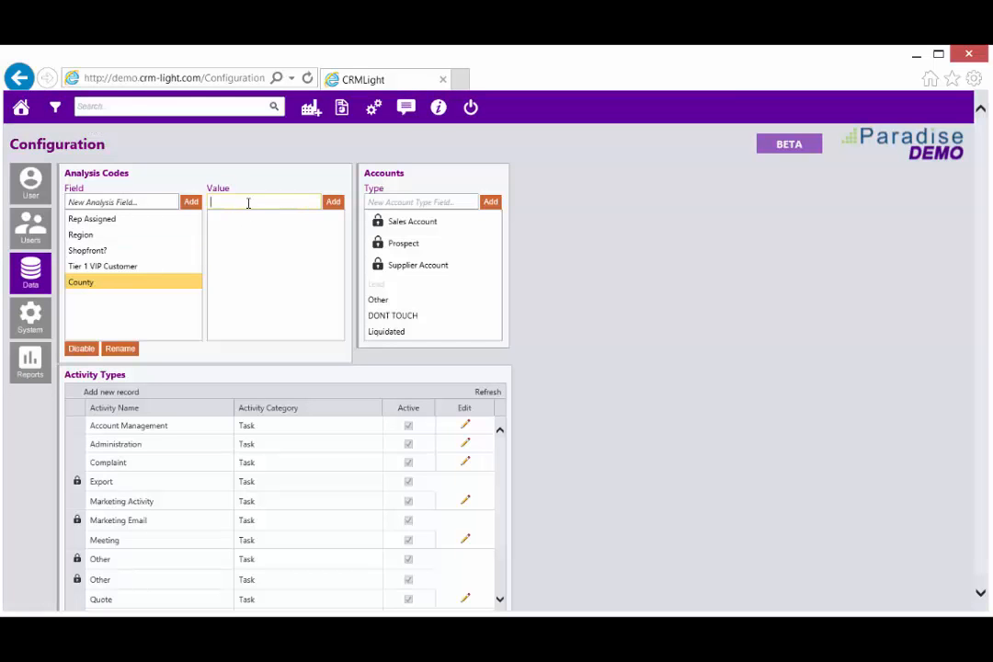
text(Northamamptonshire)
click(330, 202)
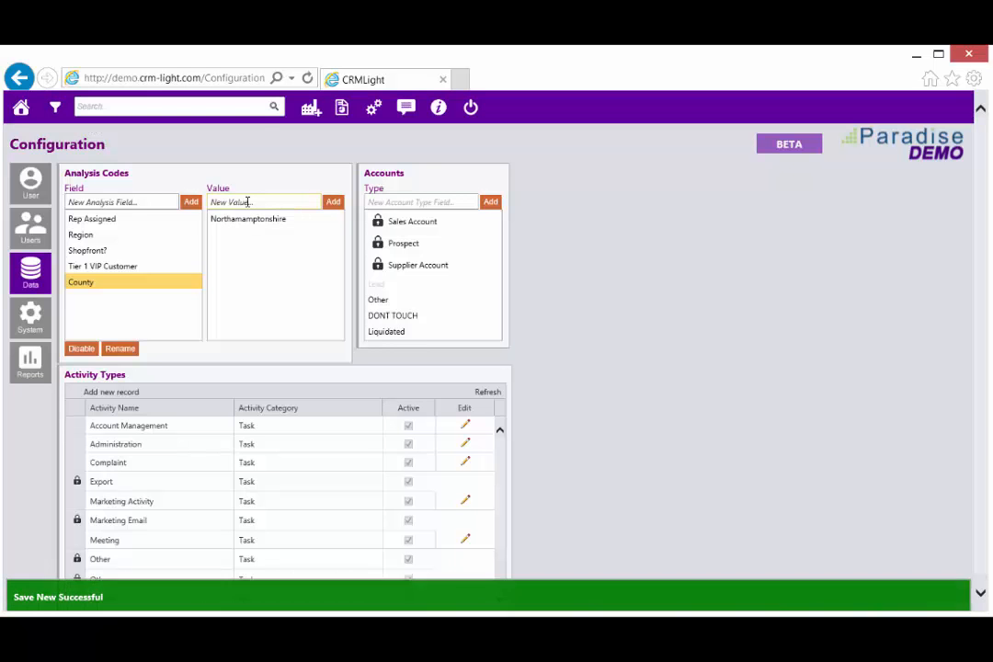
click(247, 202)
text(Ox)
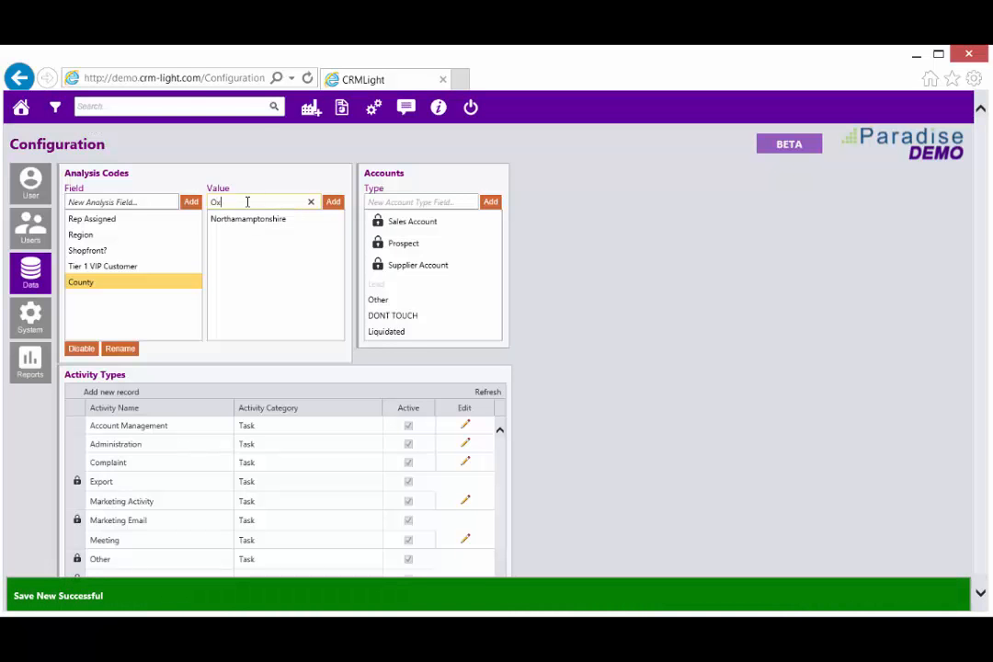
text(fordshire)
click(330, 201)
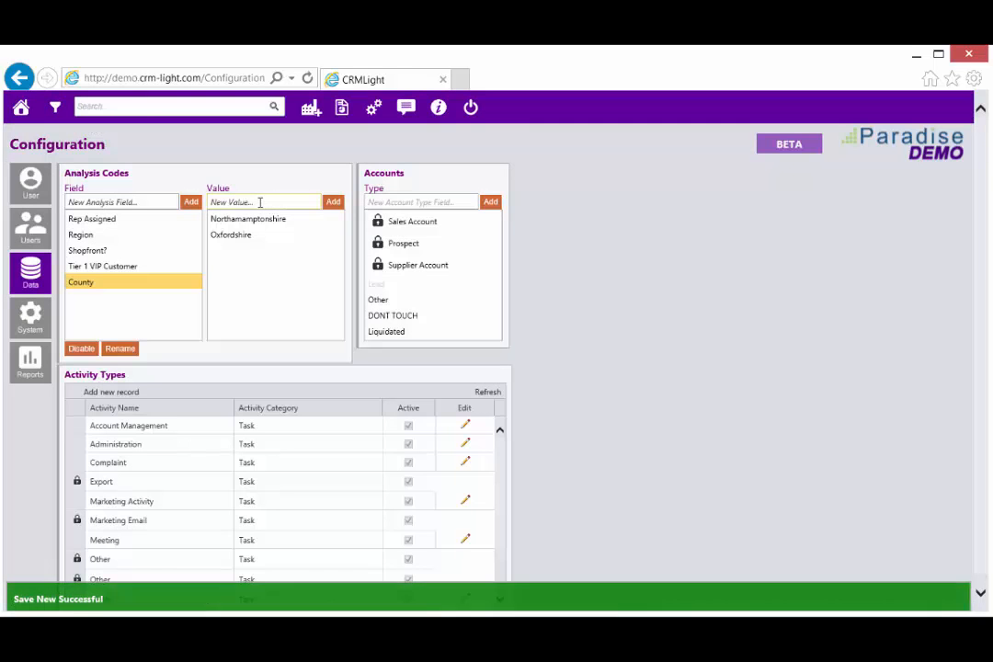
- Add Berkshire, correcting its spelling, and Other as County values
click(260, 202)
text(Bark)
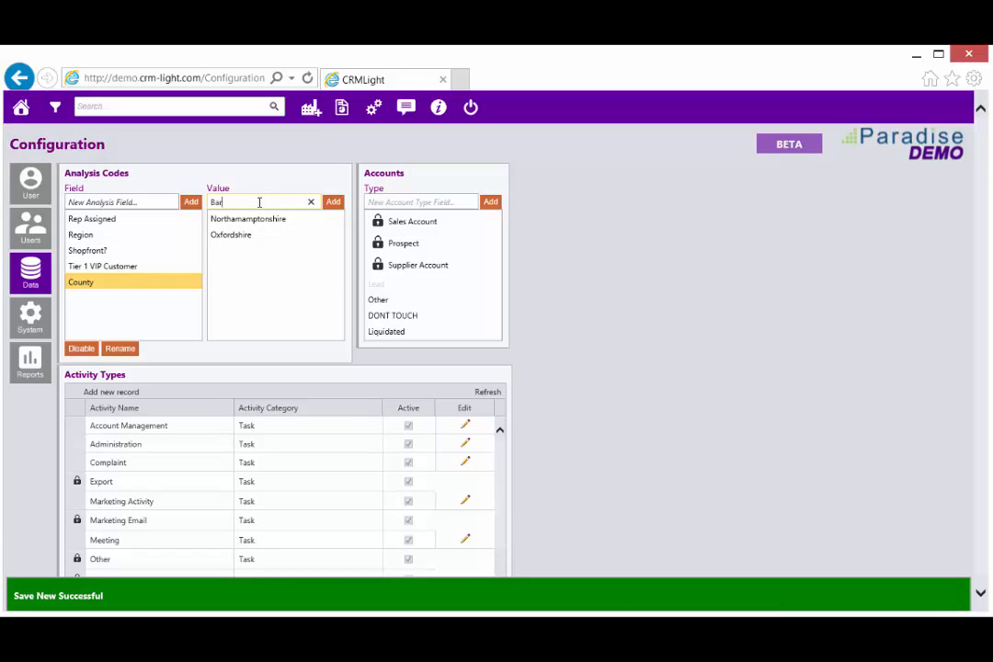
text(shire)
click(219, 201)
key(BackSpace)
text(e)
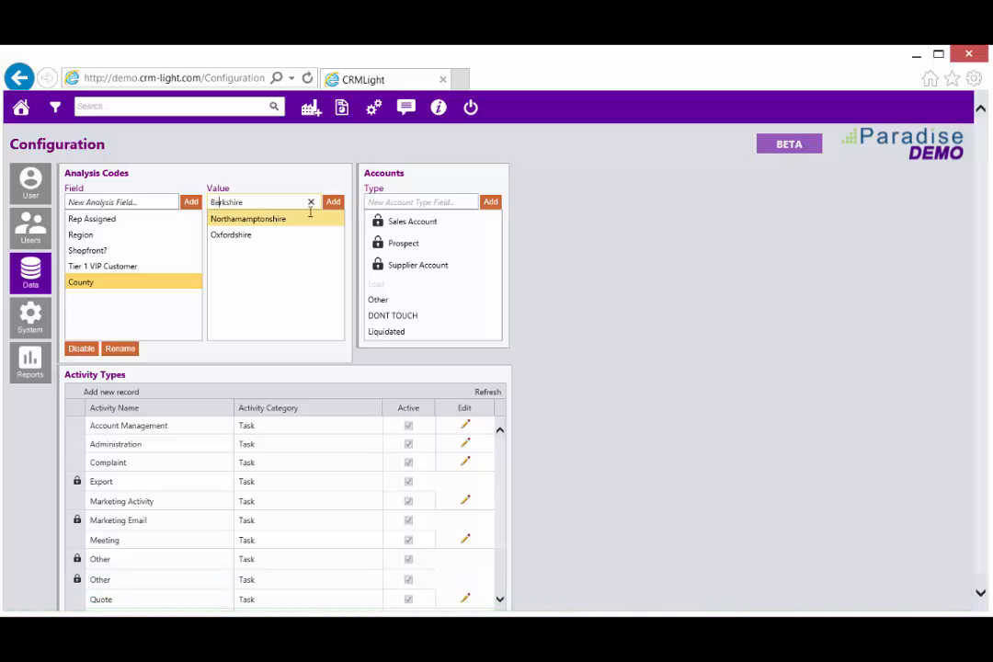
click(332, 201)
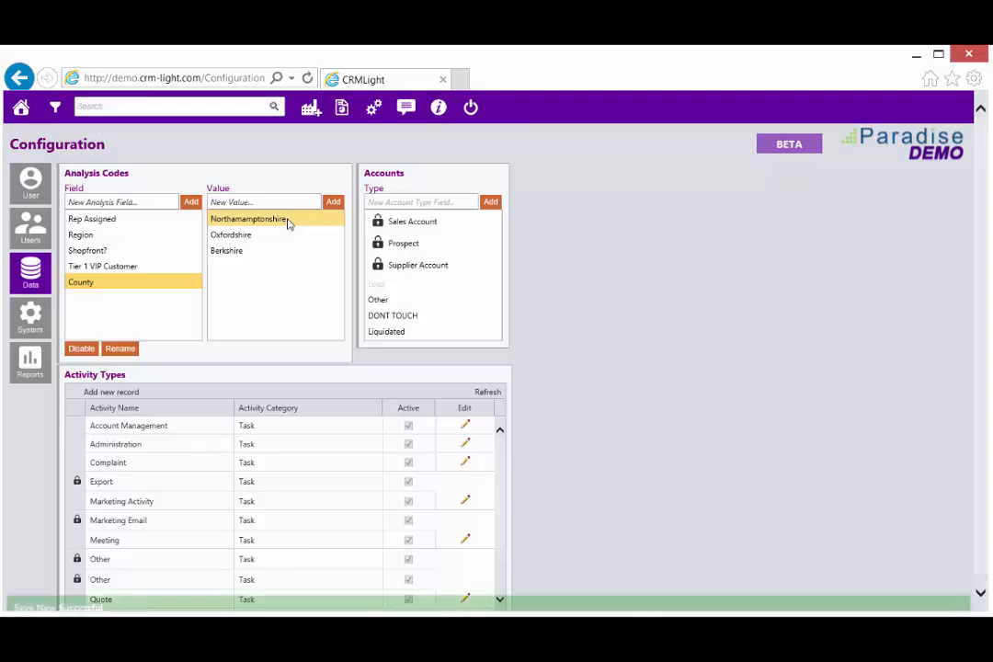
click(255, 201)
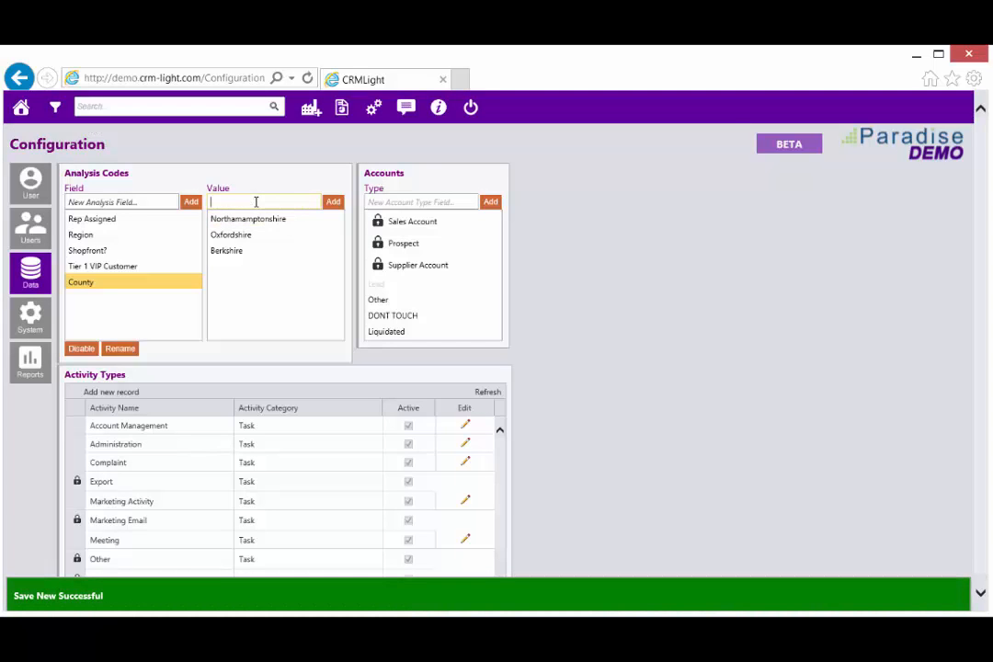
text(Other)
click(331, 202)
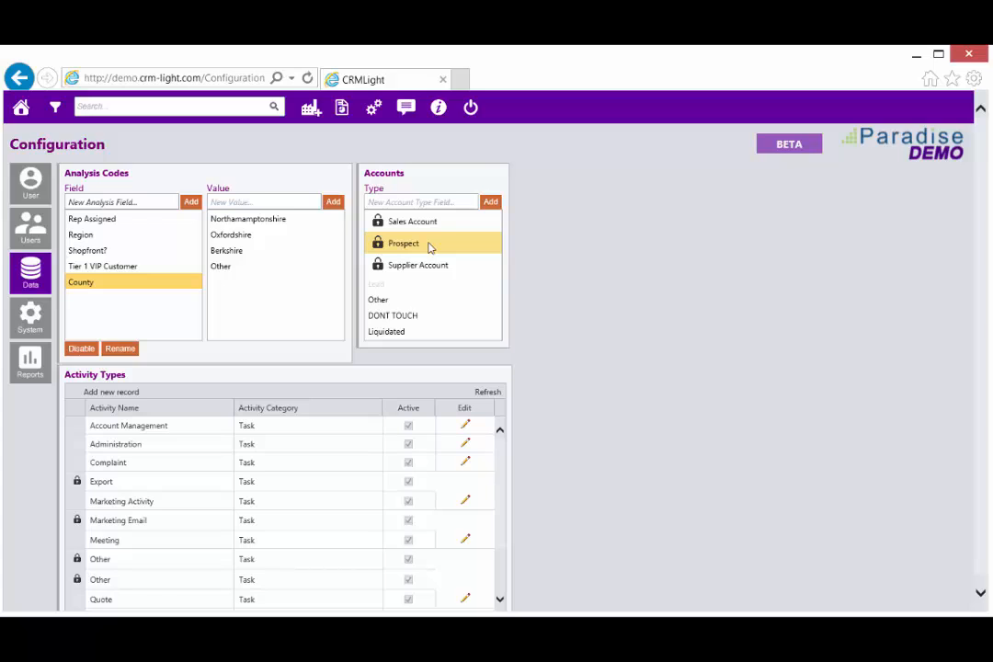
- Add Possible Supplier as an account type and locate it in the Type list
click(412, 203)
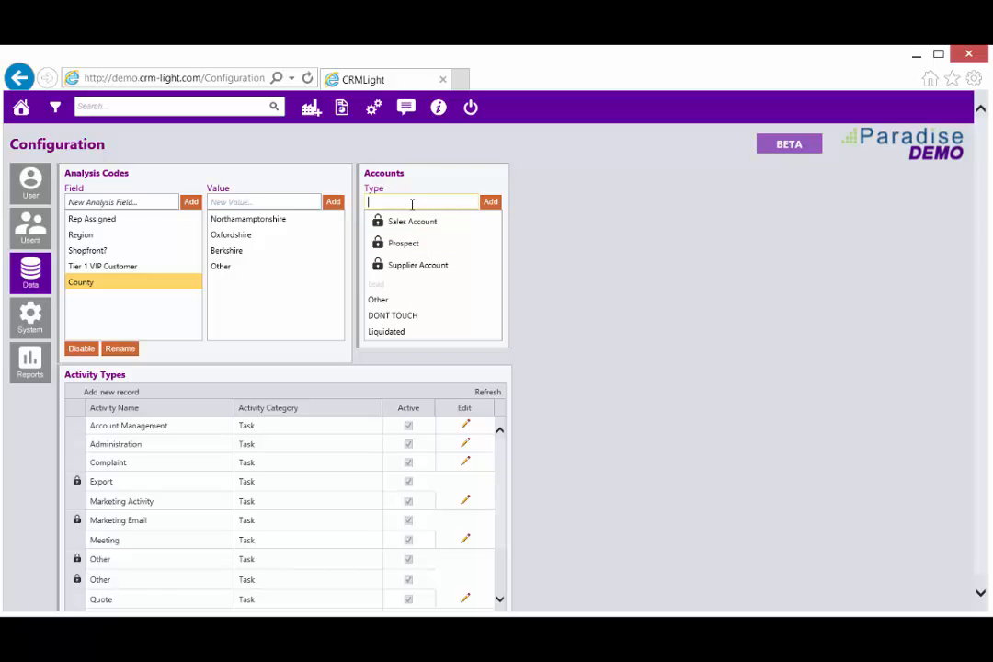
text(Possible Supplier)
click(492, 202)
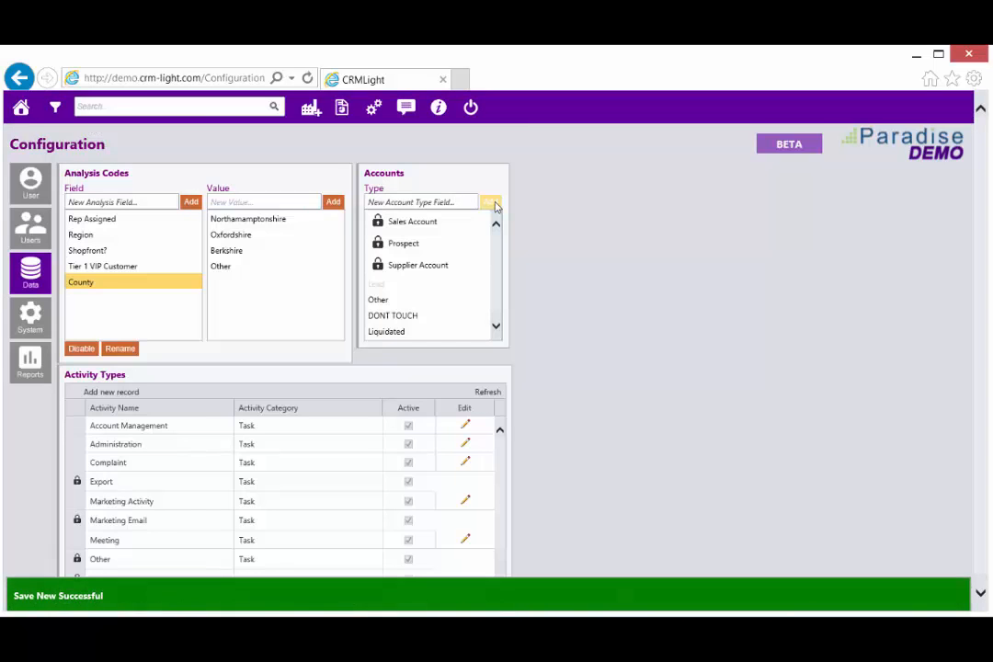
drag(497, 264, 499, 293)
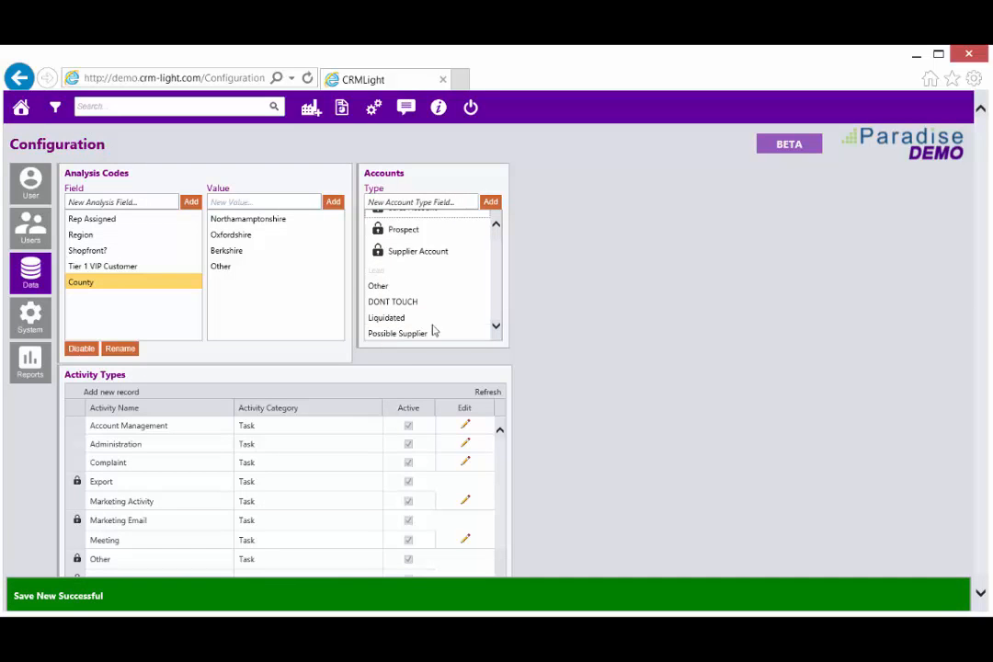
click(394, 337)
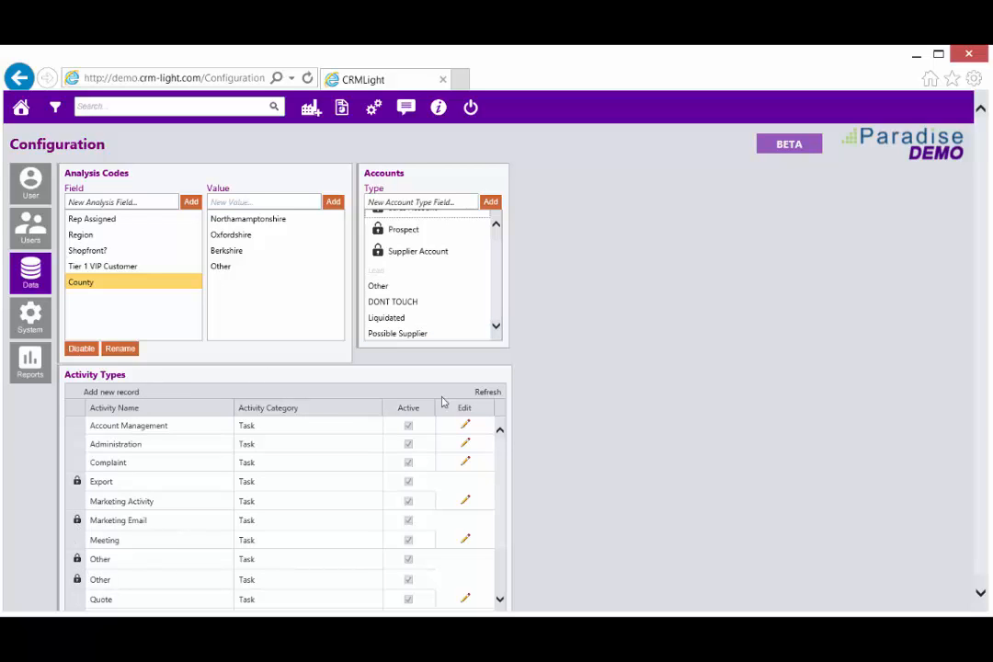
click(108, 394)
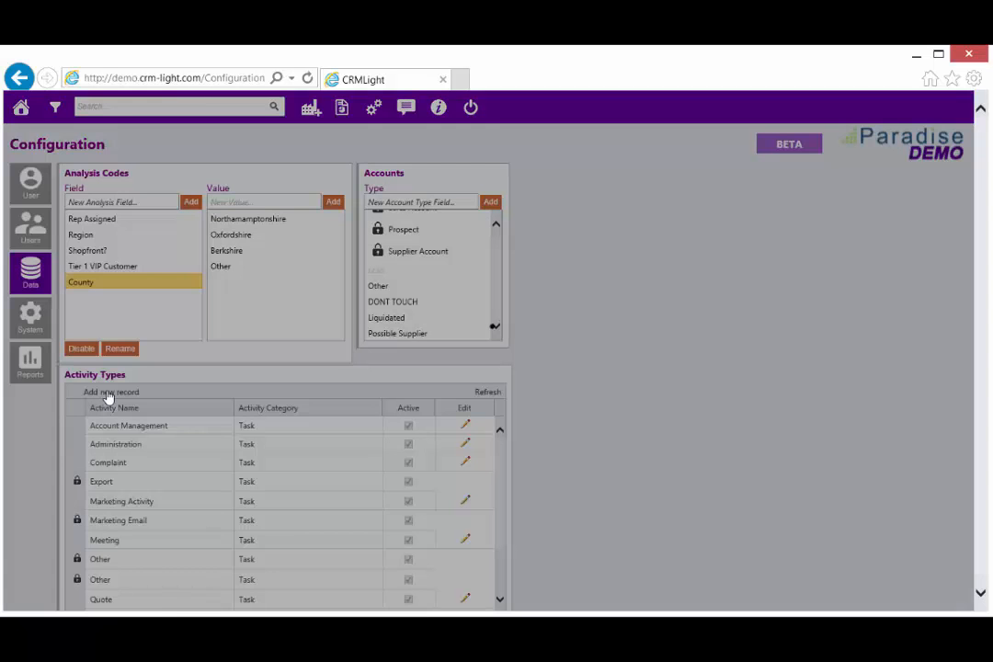
- Save a Private Meeting activity type under Task, then open System Configuration
click(138, 425)
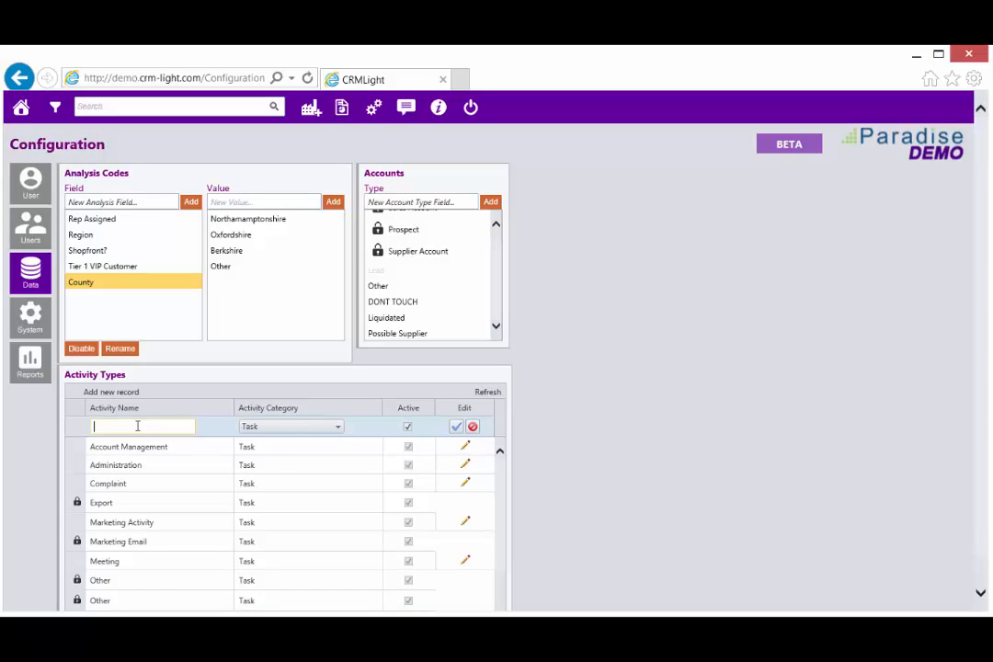
text(Private Meeting)
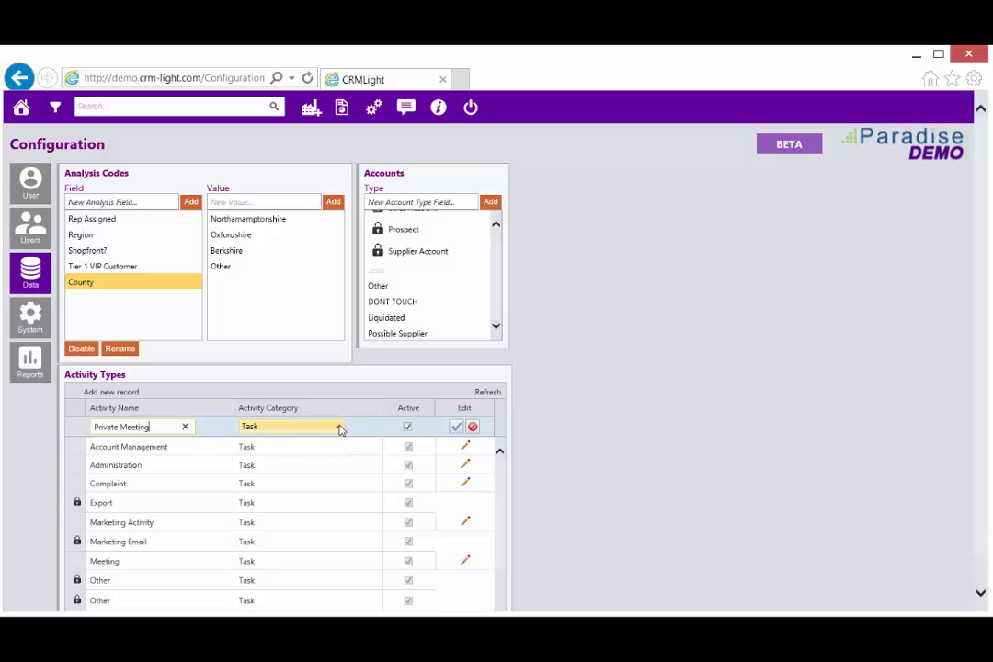
click(451, 429)
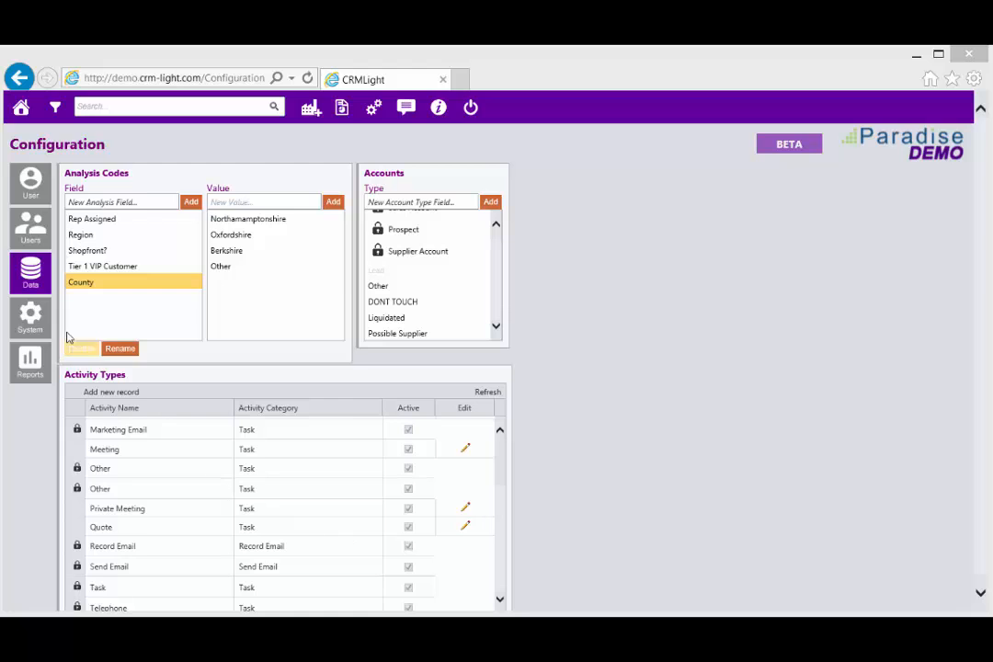
click(30, 320)
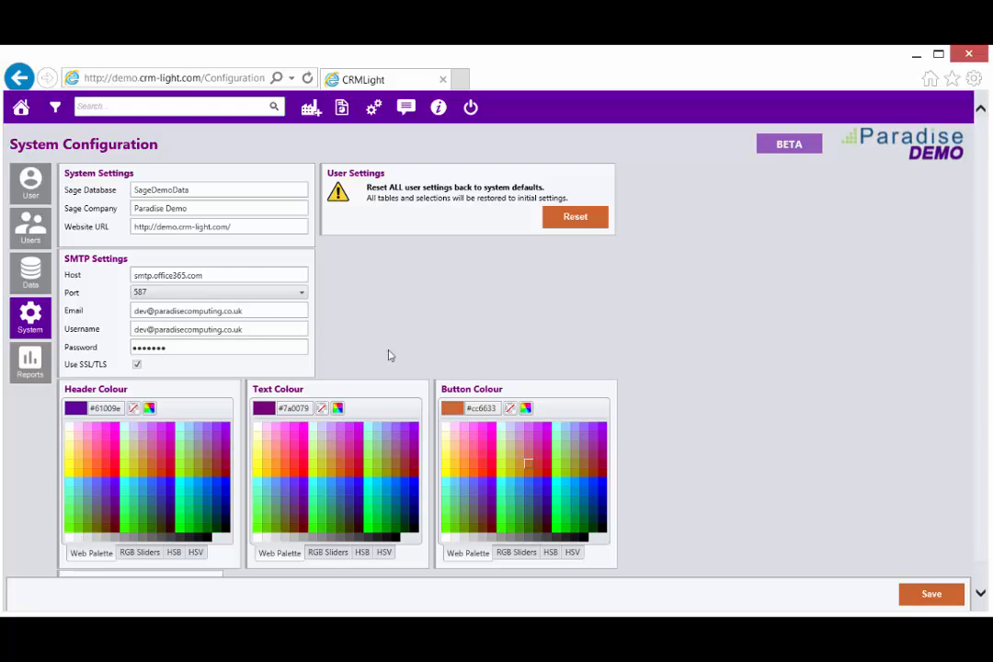
- Go to the Reports page listing the five uploaded .rdlc reports
click(29, 368)
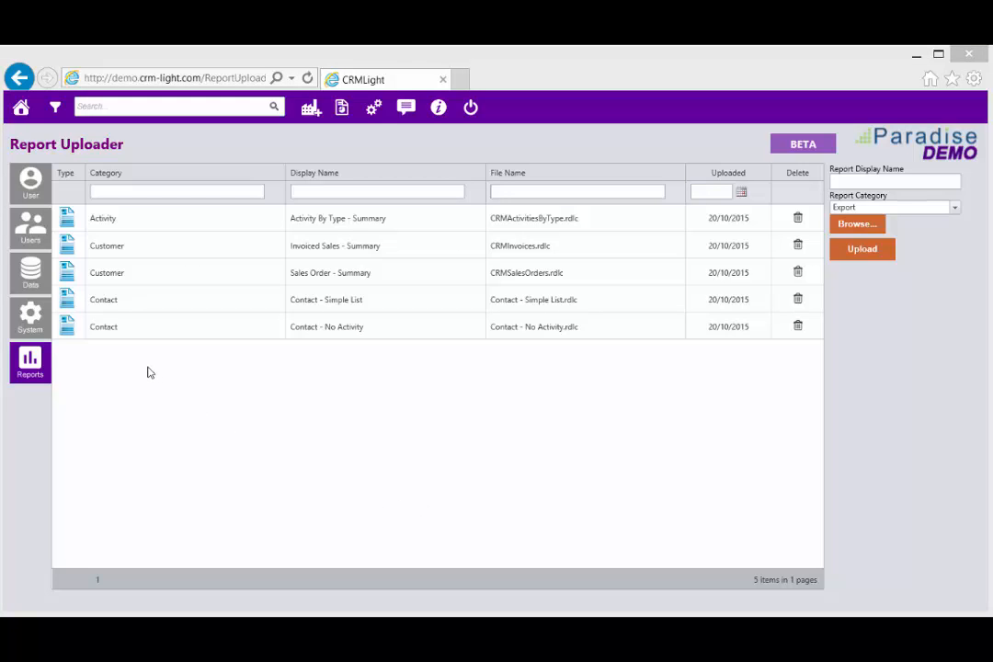
click(28, 181)
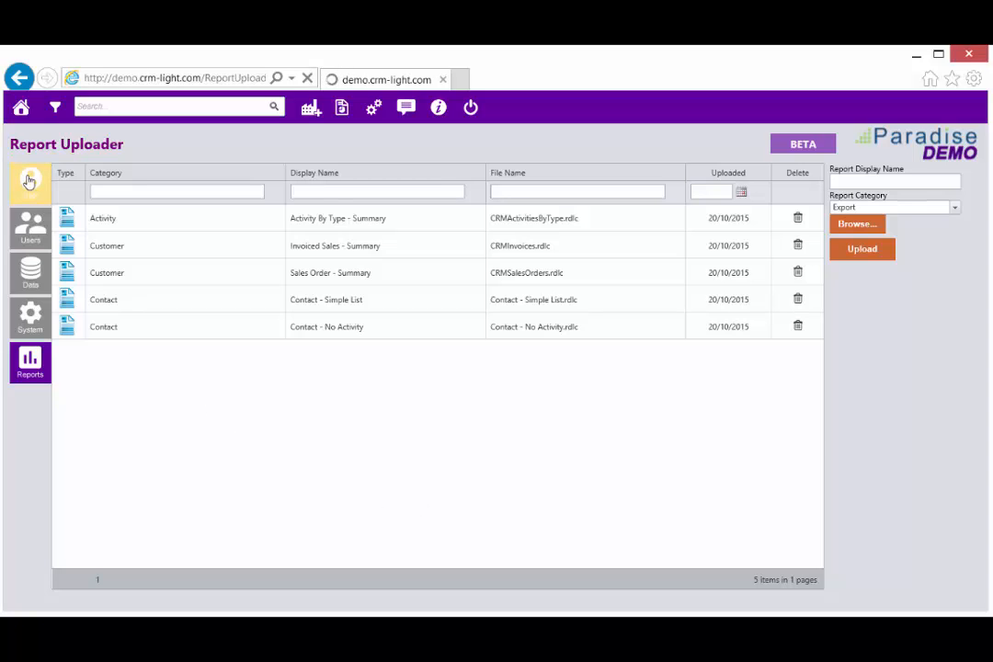
click(28, 228)
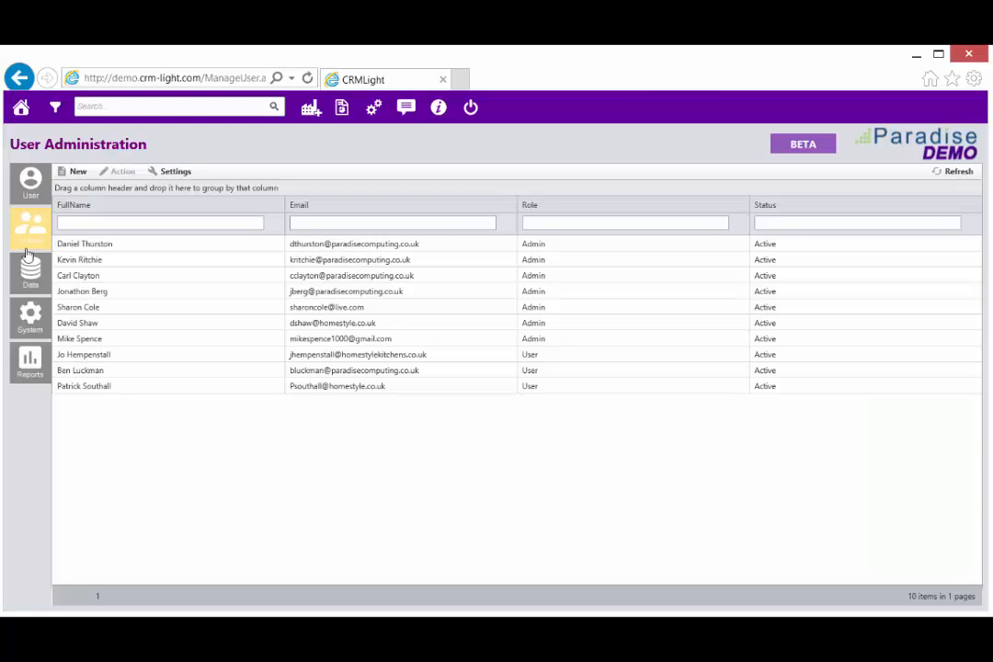
click(28, 276)
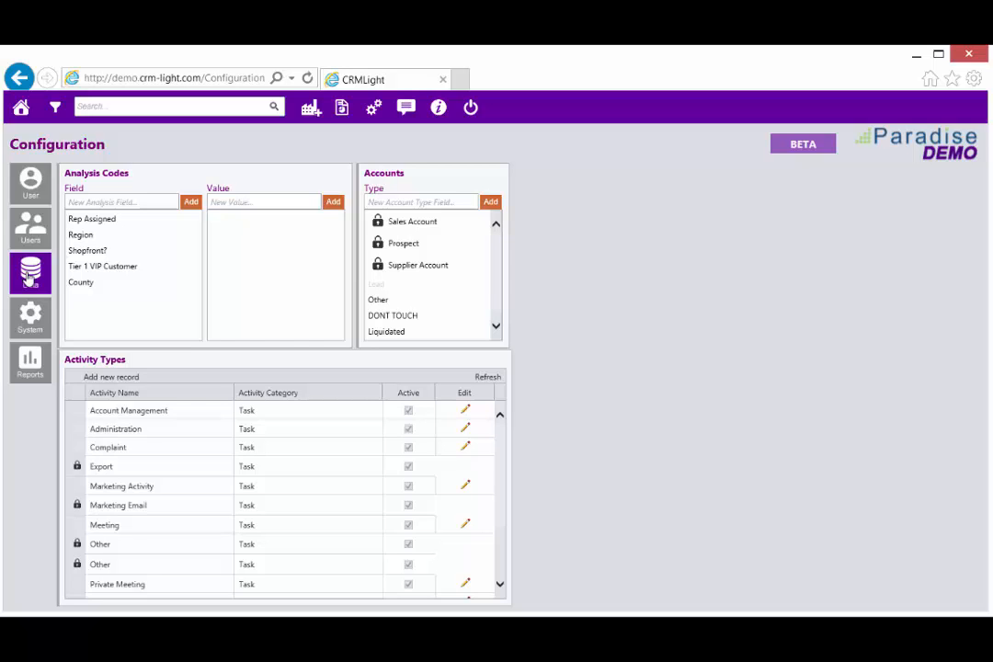
click(31, 322)
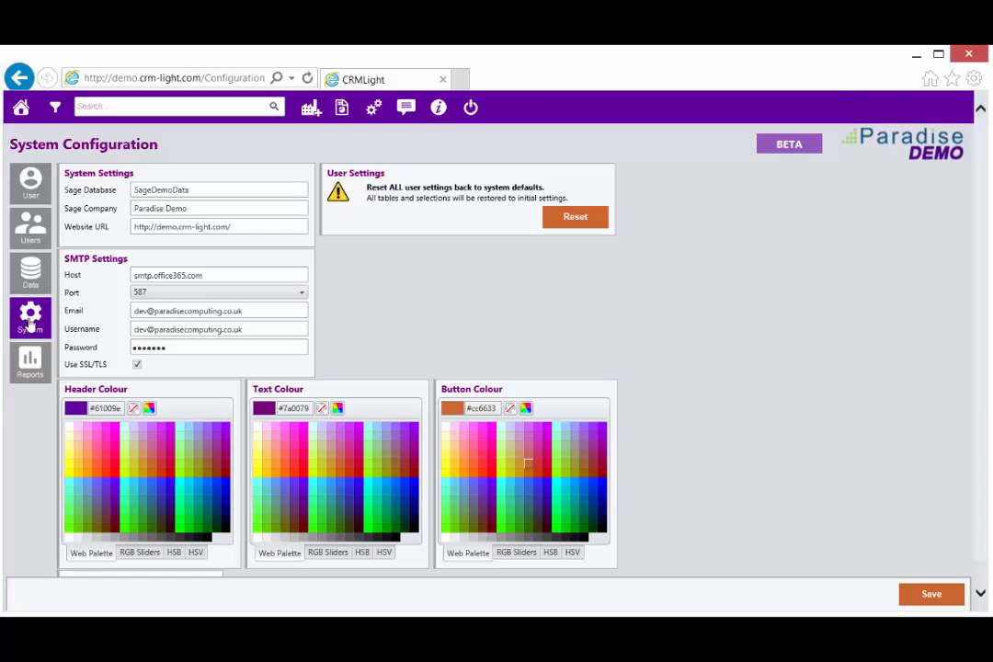
click(29, 364)
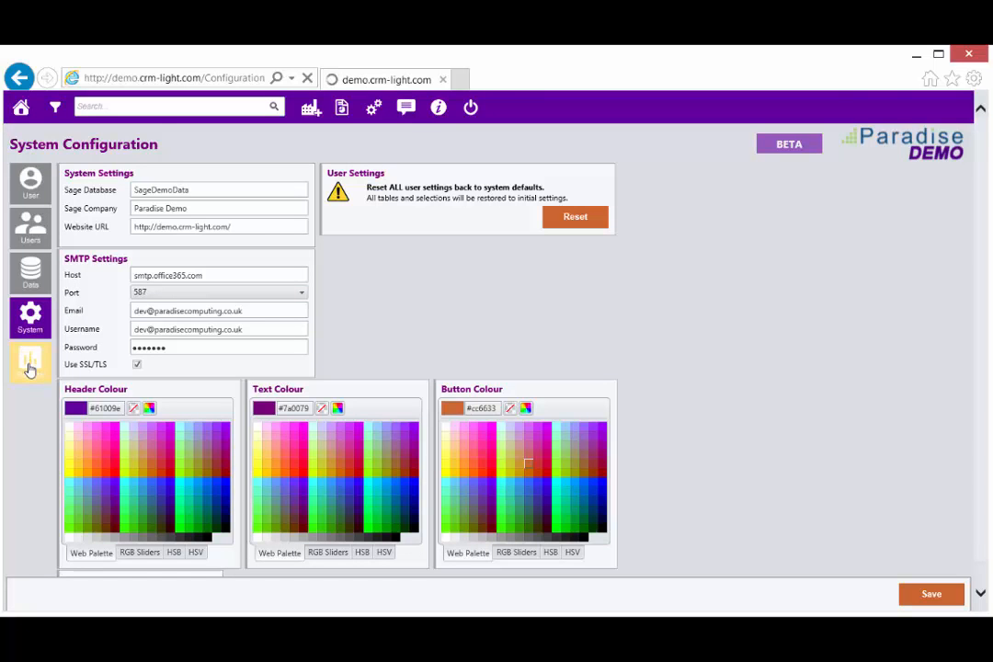